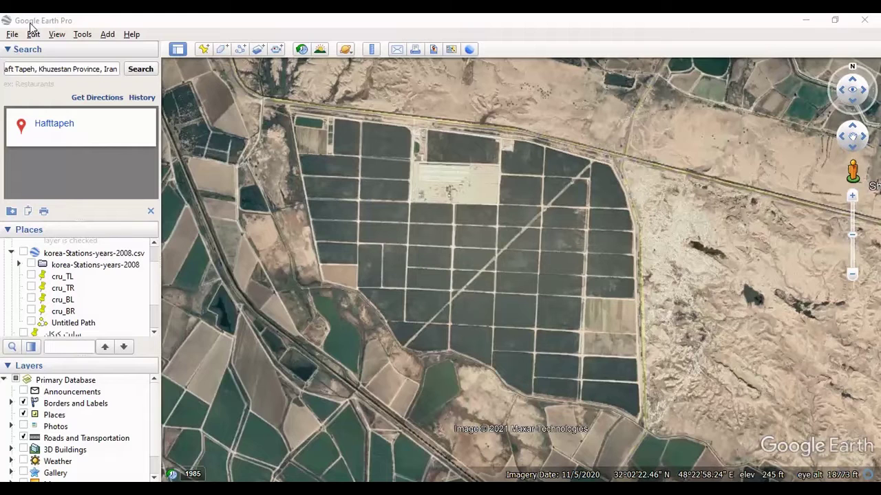
# Start a new path and trace its first stretches down the western field rows.
pyautogui.click(106, 37)
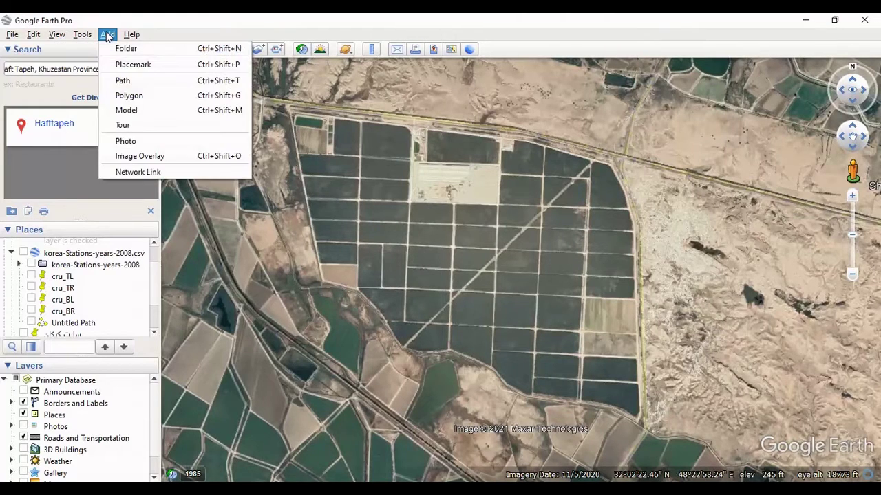
pyautogui.click(134, 82)
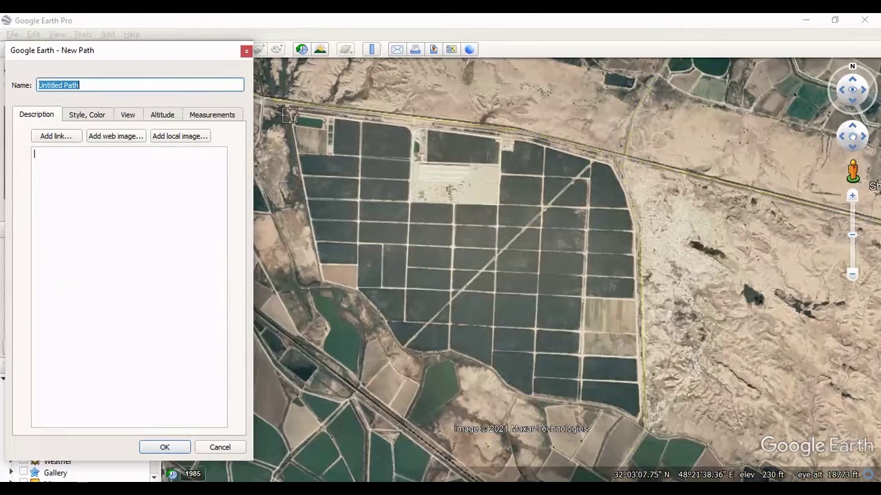
pyautogui.moveTo(296, 114)
pyautogui.mouseDown()
pyautogui.moveTo(309, 206)
pyautogui.moveTo(328, 264)
pyautogui.moveTo(348, 277)
pyautogui.moveTo(322, 128)
pyautogui.moveTo(311, 206)
pyautogui.moveTo(325, 242)
pyautogui.mouseUp()
pyautogui.moveTo(319, 177)
pyautogui.mouseDown()
pyautogui.moveTo(332, 138)
pyautogui.moveTo(345, 199)
pyautogui.moveTo(361, 217)
pyautogui.moveTo(333, 124)
pyautogui.moveTo(315, 111)
pyautogui.moveTo(365, 134)
pyautogui.moveTo(380, 206)
pyautogui.moveTo(375, 262)
pyautogui.moveTo(363, 272)
pyautogui.moveTo(344, 189)
pyautogui.moveTo(375, 178)
pyautogui.moveTo(406, 303)
pyautogui.moveTo(381, 123)
pyautogui.moveTo(454, 189)
pyautogui.moveTo(415, 172)
pyautogui.moveTo(427, 285)
pyautogui.moveTo(410, 309)
pyautogui.moveTo(389, 284)
pyautogui.moveTo(409, 321)
pyautogui.moveTo(459, 200)
pyautogui.moveTo(430, 239)
pyautogui.moveTo(388, 175)
pyautogui.moveTo(478, 153)
pyautogui.moveTo(487, 206)
pyautogui.moveTo(473, 270)
pyautogui.moveTo(456, 253)
pyautogui.mouseUp()
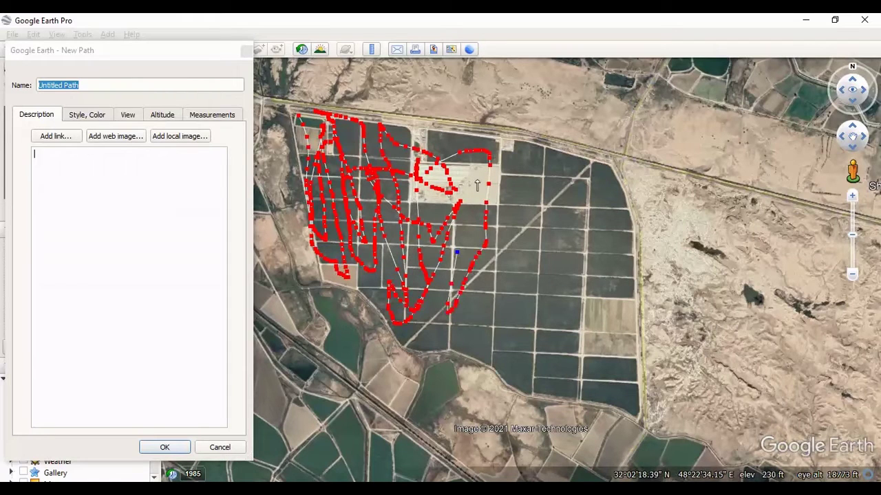
# Extend the red path north, into the eastern fields, and back toward the southeast.
pyautogui.moveTo(477, 186)
pyautogui.mouseDown()
pyautogui.moveTo(485, 150)
pyautogui.moveTo(448, 150)
pyautogui.moveTo(411, 135)
pyautogui.moveTo(468, 138)
pyautogui.moveTo(399, 130)
pyautogui.moveTo(383, 177)
pyautogui.moveTo(502, 186)
pyautogui.moveTo(501, 305)
pyautogui.moveTo(507, 196)
pyautogui.moveTo(531, 144)
pyautogui.moveTo(571, 267)
pyautogui.moveTo(545, 196)
pyautogui.moveTo(508, 342)
pyautogui.moveTo(556, 276)
pyautogui.moveTo(584, 320)
pyautogui.moveTo(520, 194)
pyautogui.moveTo(509, 296)
pyautogui.moveTo(451, 272)
pyautogui.moveTo(719, 234)
pyautogui.moveTo(552, 244)
pyautogui.moveTo(454, 300)
pyautogui.moveTo(533, 344)
pyautogui.moveTo(424, 316)
pyautogui.moveTo(536, 339)
pyautogui.moveTo(534, 215)
pyautogui.moveTo(558, 205)
pyautogui.moveTo(575, 260)
pyautogui.mouseUp()
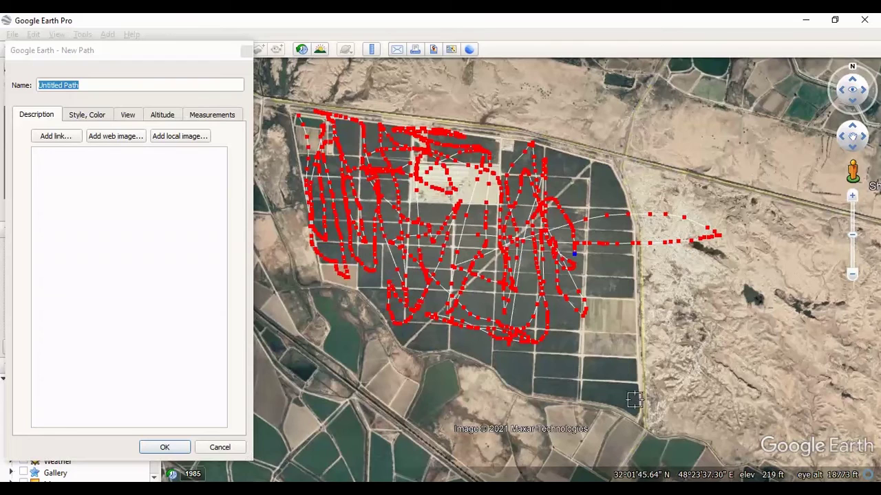
pyautogui.moveTo(634, 405)
pyautogui.mouseDown()
pyautogui.moveTo(629, 265)
pyautogui.moveTo(591, 182)
pyautogui.moveTo(578, 234)
pyautogui.moveTo(611, 260)
pyautogui.moveTo(590, 187)
pyautogui.moveTo(610, 251)
pyautogui.mouseUp()
pyautogui.moveTo(614, 286); pyautogui.dragTo(627, 233)
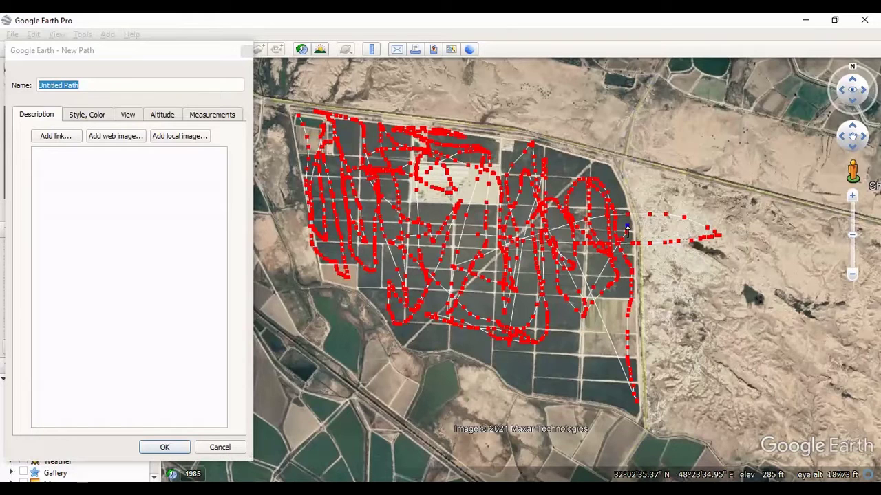
pyautogui.moveTo(596, 286)
pyautogui.mouseDown()
pyautogui.moveTo(623, 304)
pyautogui.moveTo(609, 391)
pyautogui.moveTo(550, 396)
pyautogui.moveTo(427, 339)
pyautogui.moveTo(517, 361)
pyautogui.moveTo(575, 354)
pyautogui.moveTo(556, 316)
pyautogui.moveTo(585, 361)
pyautogui.moveTo(585, 328)
pyautogui.moveTo(560, 309)
pyautogui.moveTo(560, 161)
pyautogui.moveTo(472, 296)
pyautogui.moveTo(423, 216)
pyautogui.mouseUp()
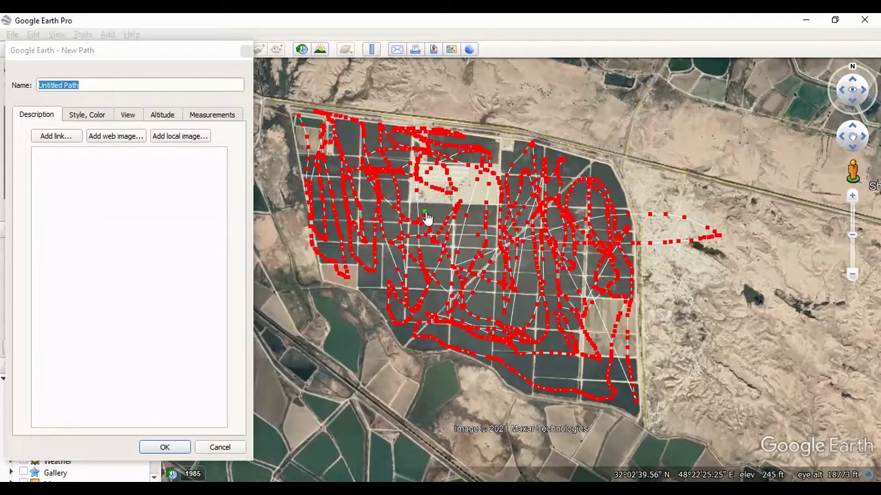
# Name the traced path AgField1 in Places and save it as AgField1.kmz in Downloads.
pyautogui.click(87, 85)
pyautogui.write('AgField1')
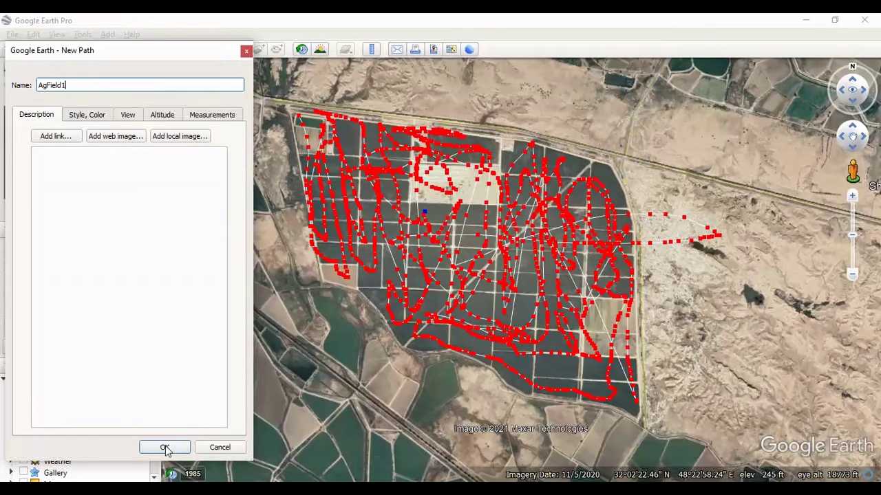
pyautogui.click(165, 447)
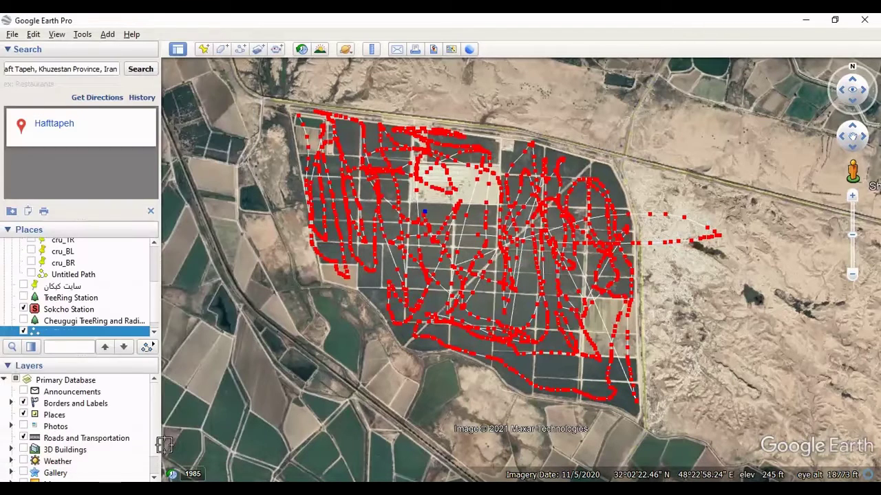
pyautogui.rightClick(48, 335)
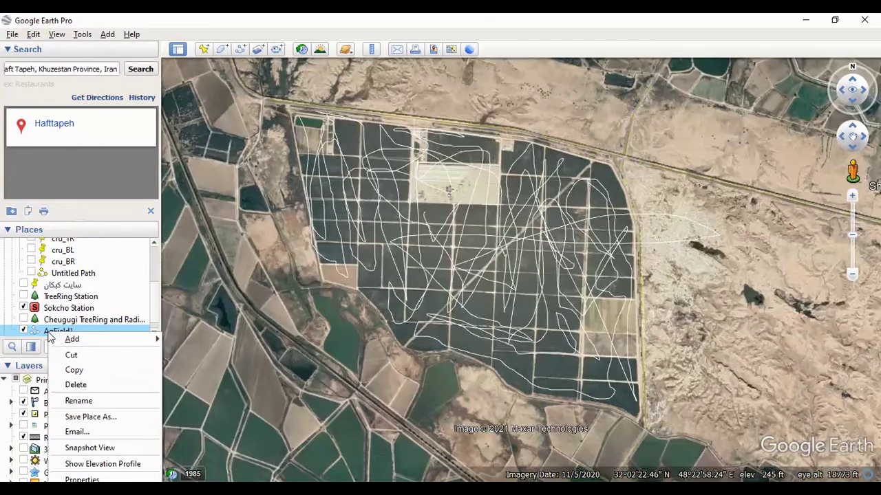
pyautogui.click(109, 418)
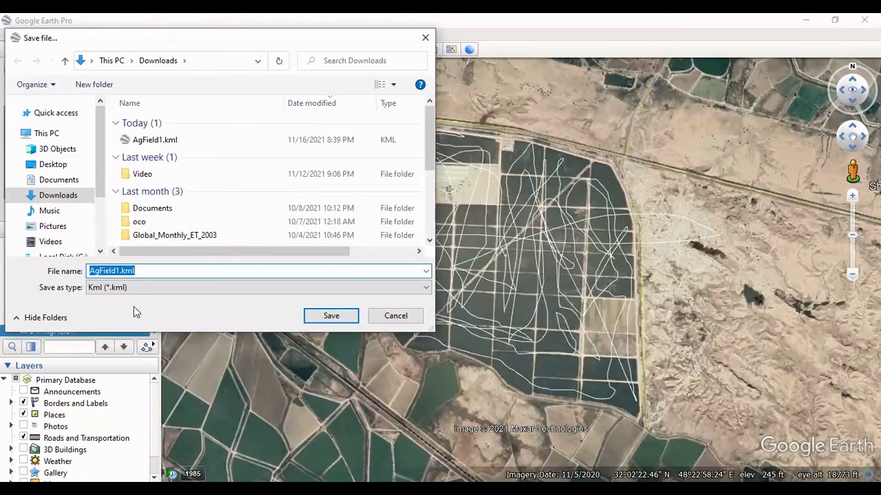
pyautogui.click(176, 143)
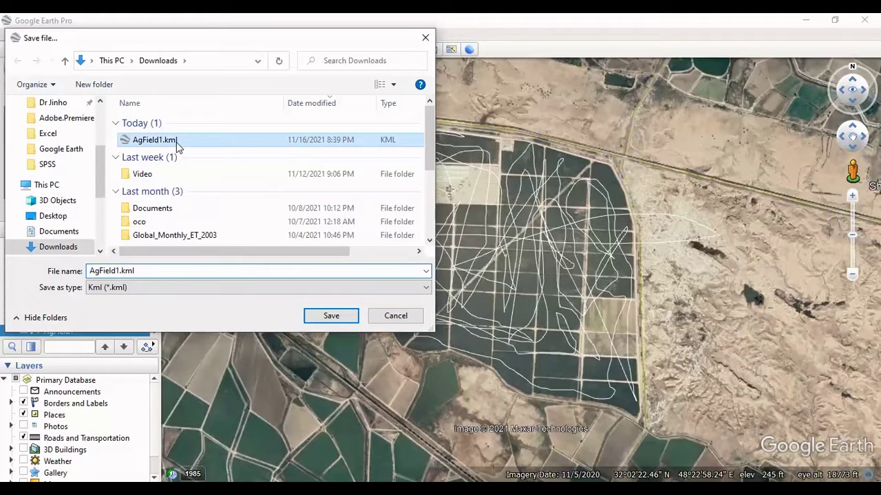
pyautogui.click(150, 289)
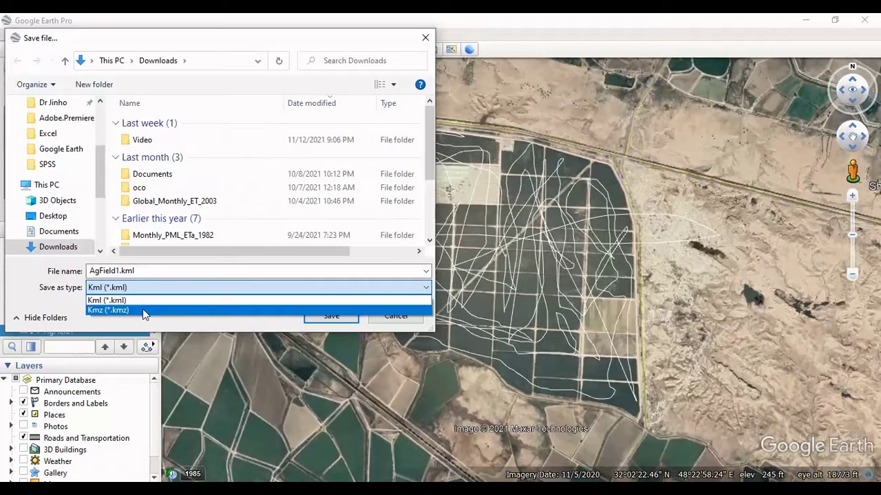
pyautogui.click(142, 311)
pyautogui.click(148, 289)
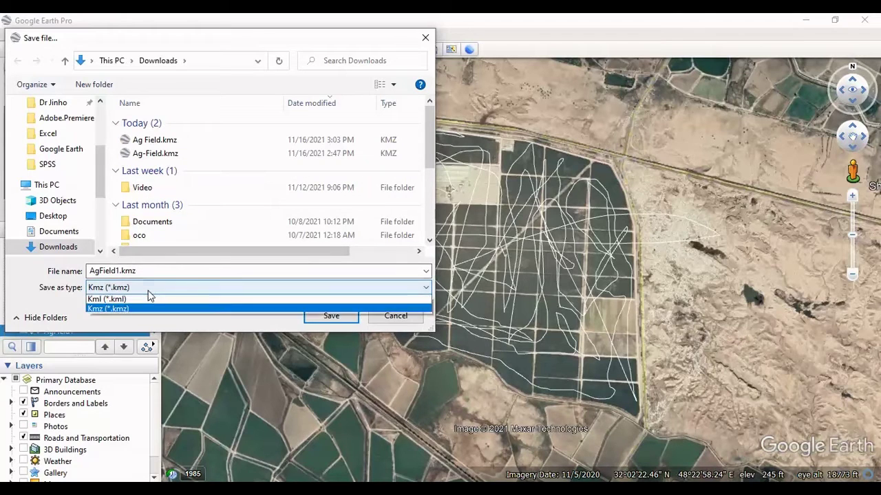
pyautogui.click(135, 309)
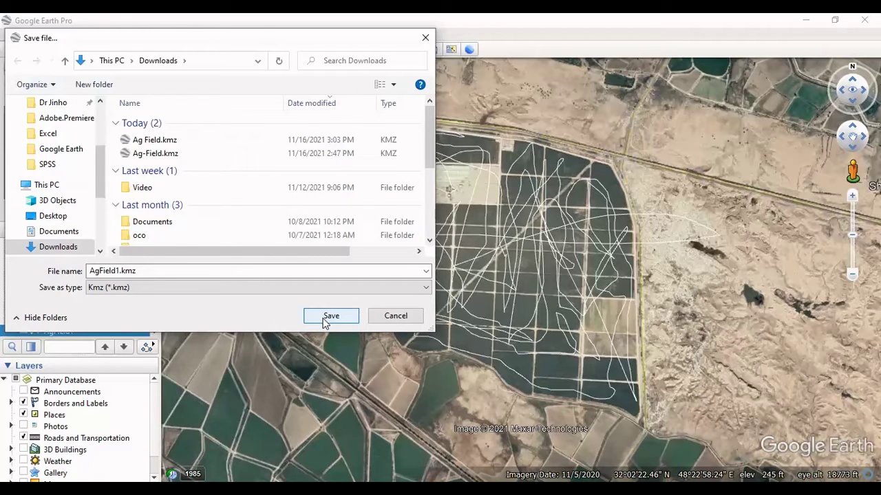
pyautogui.click(325, 319)
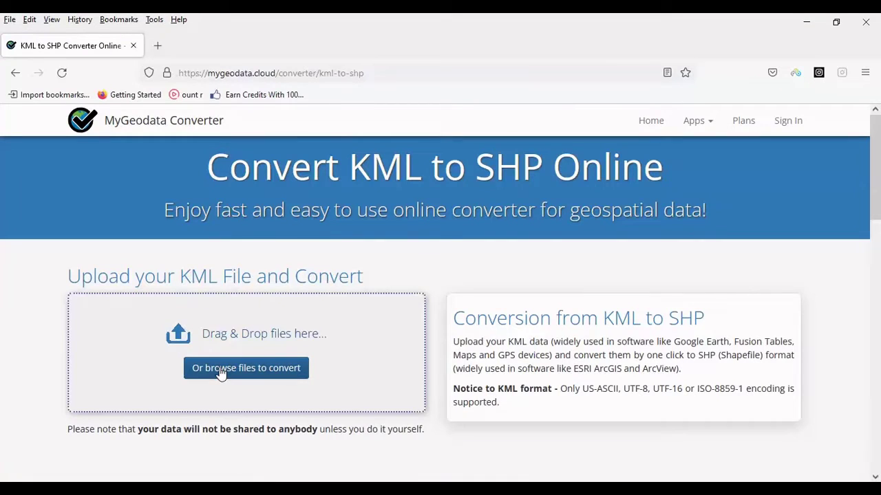
# Upload AgField1.kmz from Downloads to MyGeodata's KML-to-SHP converter and continue.
pyautogui.click(220, 369)
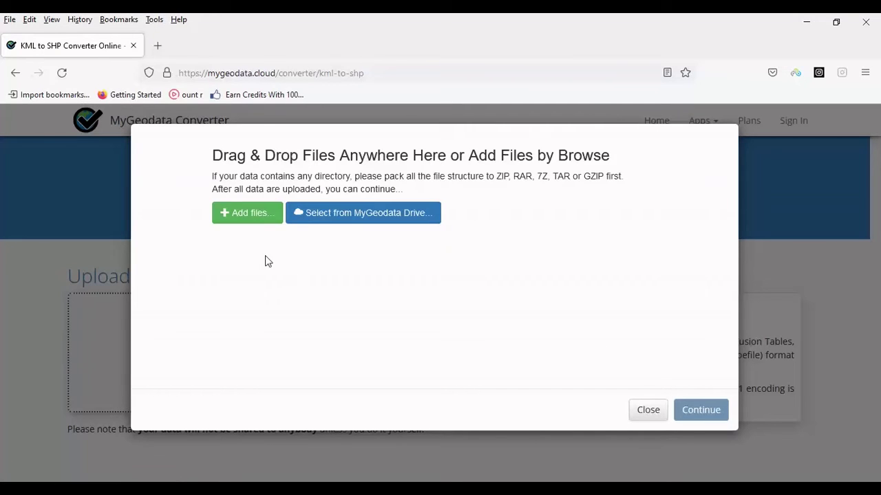
pyautogui.click(239, 215)
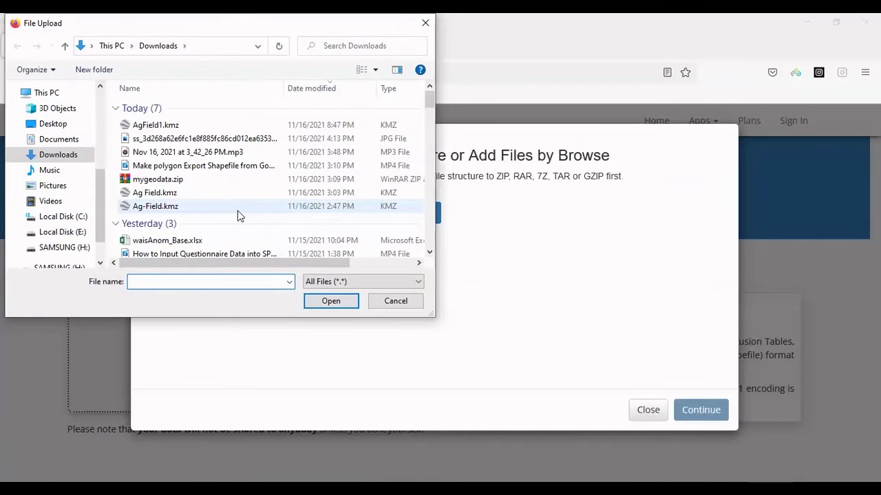
pyautogui.doubleClick(163, 126)
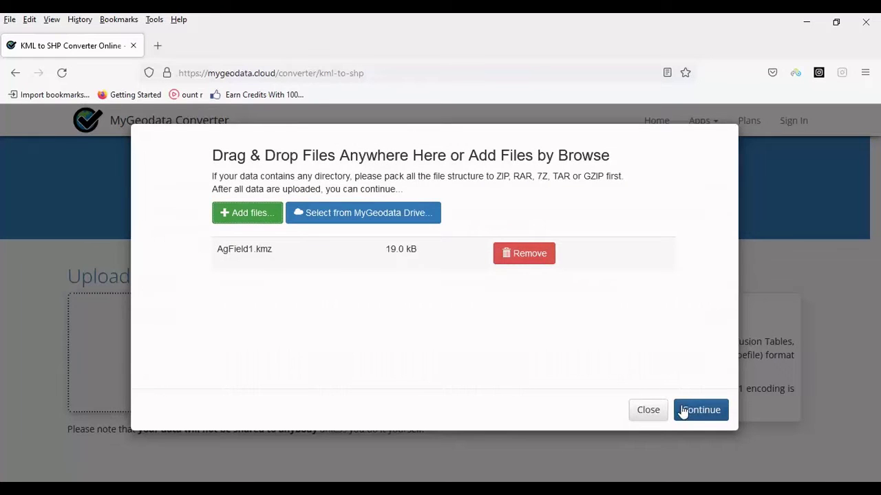
pyautogui.click(694, 411)
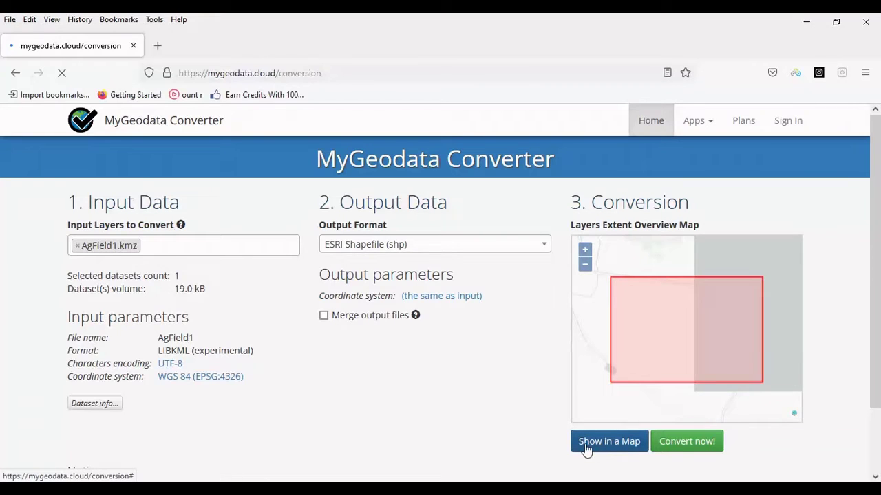
# Keep ESRI Shapefile (shp) as output and convert, yielding six files totalling 20.63 kB.
pyautogui.click(542, 252)
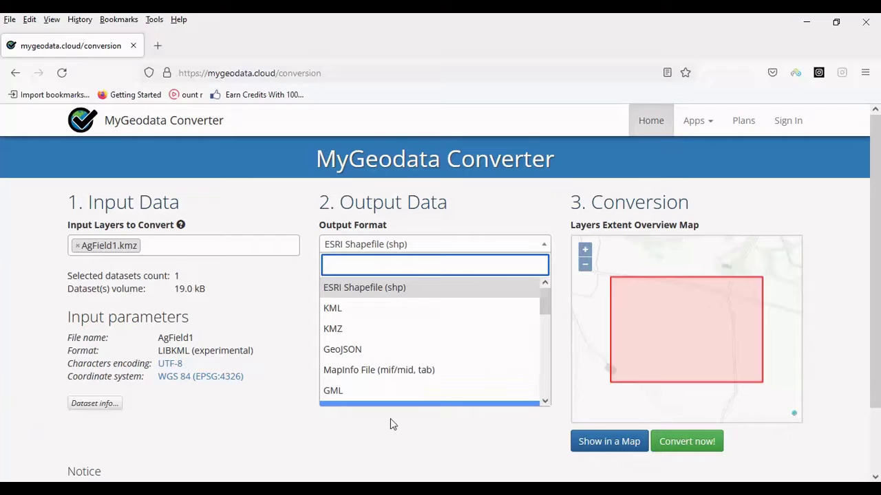
pyautogui.click(481, 213)
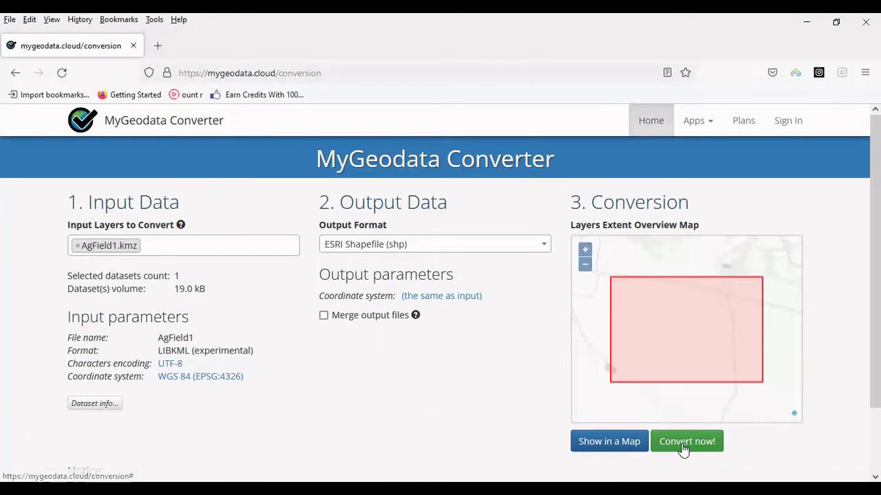
pyautogui.click(685, 448)
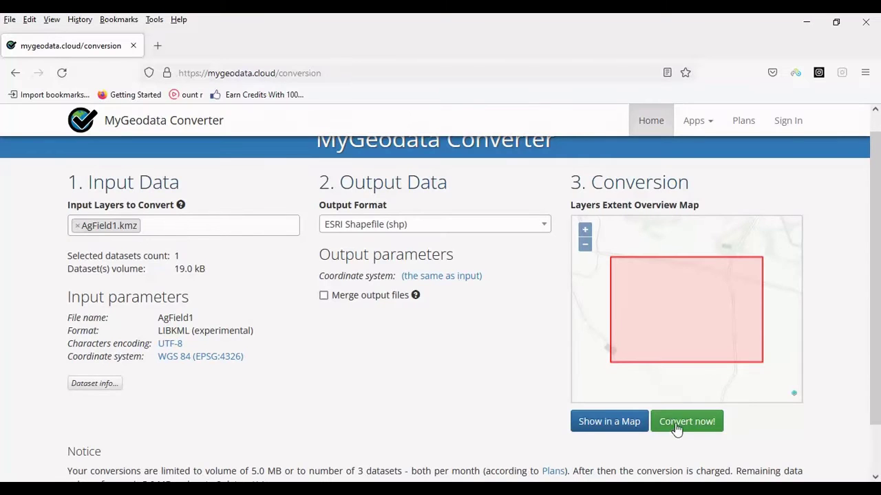
pyautogui.click(677, 439)
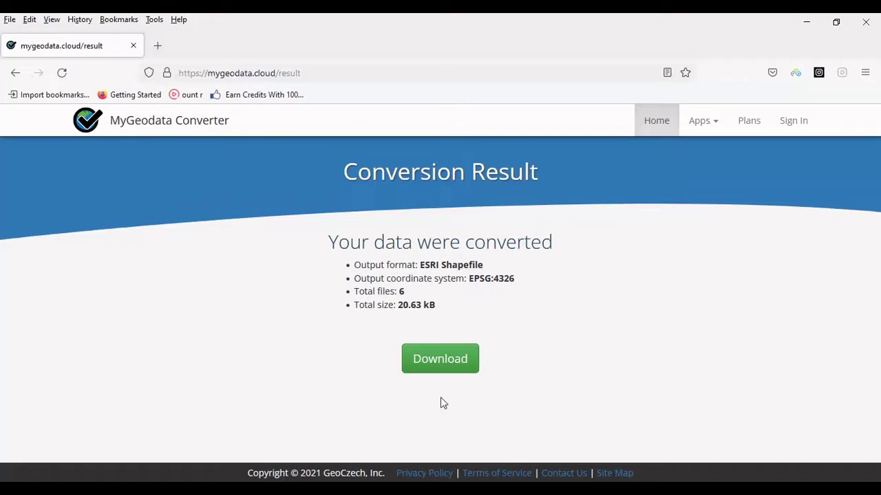
# Save the converted shapefile as mygeodata(1).zip and view it in the browser's downloads list.
pyautogui.click(425, 363)
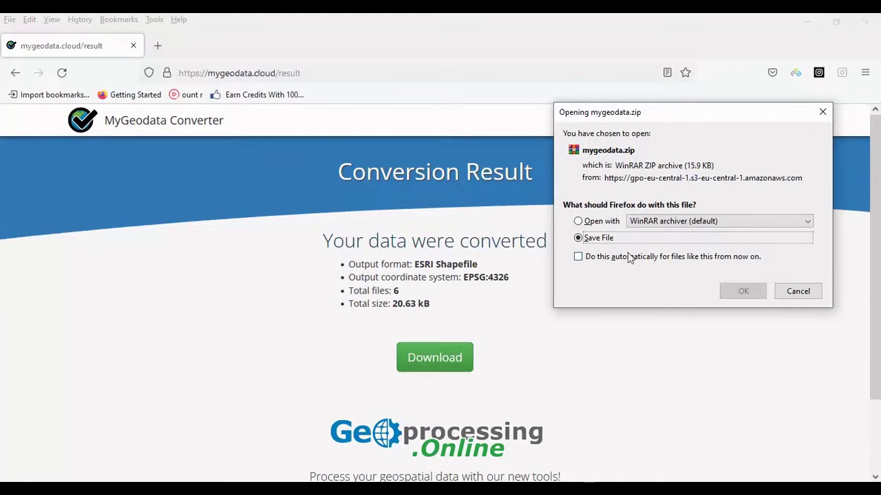
pyautogui.click(743, 293)
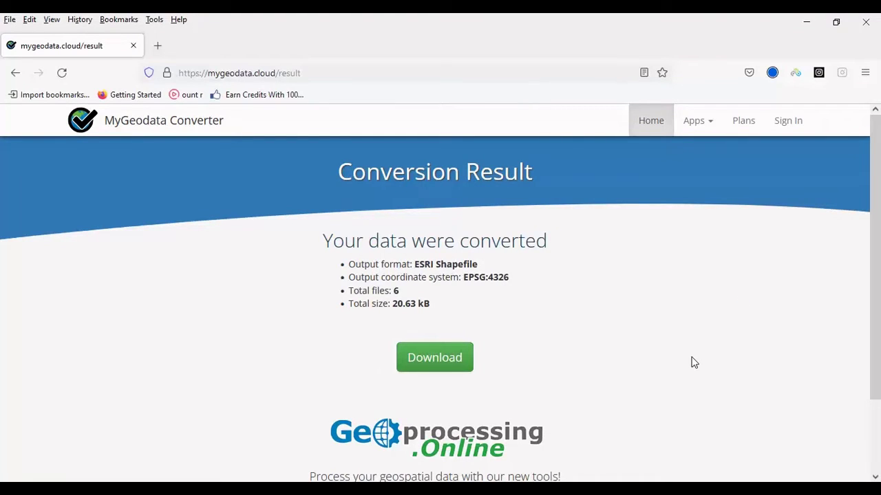
pyautogui.click(773, 73)
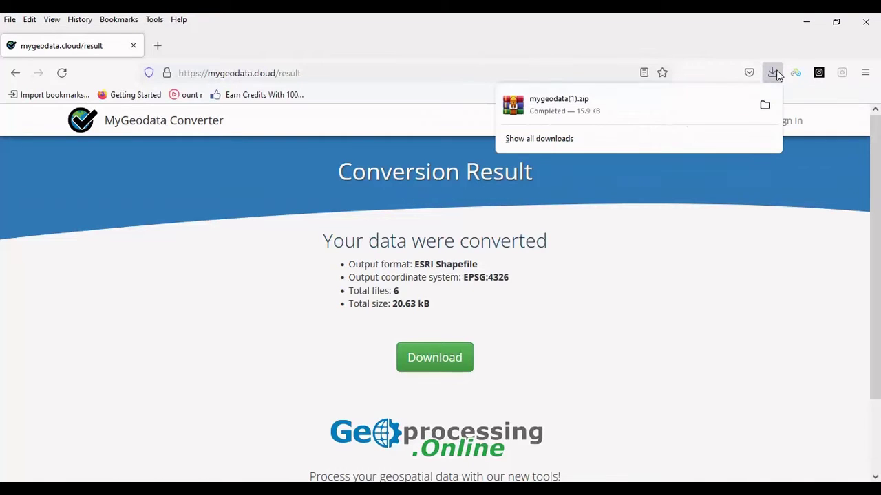
# Extract mygeodata(1).zip into a mygeodata(1) folder and open it to see the AgField1-line files.
pyautogui.click(765, 104)
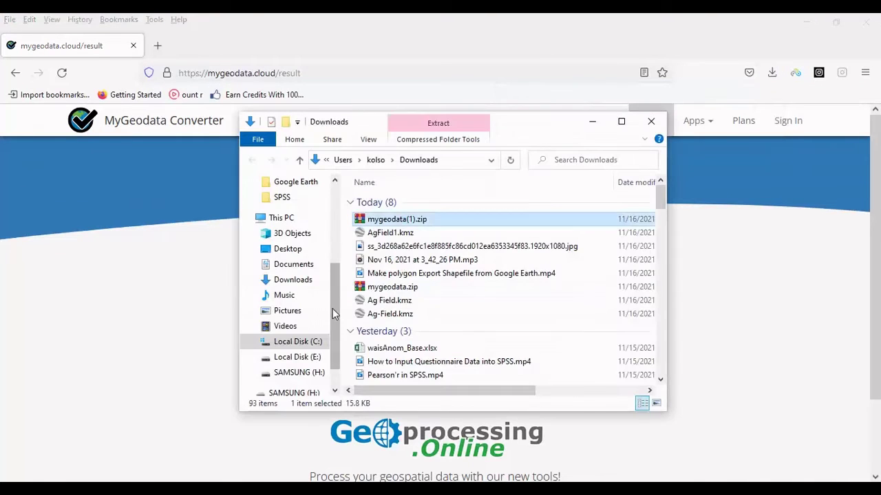
pyautogui.doubleClick(412, 220)
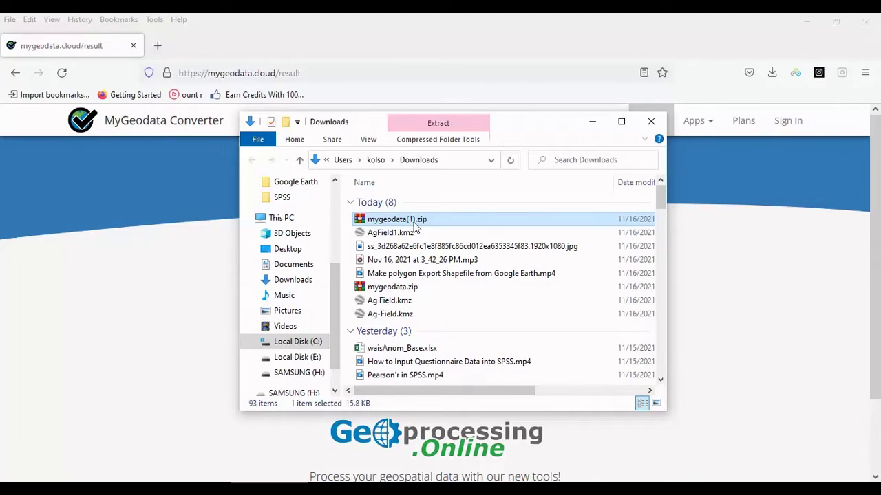
pyautogui.rightClick(413, 220)
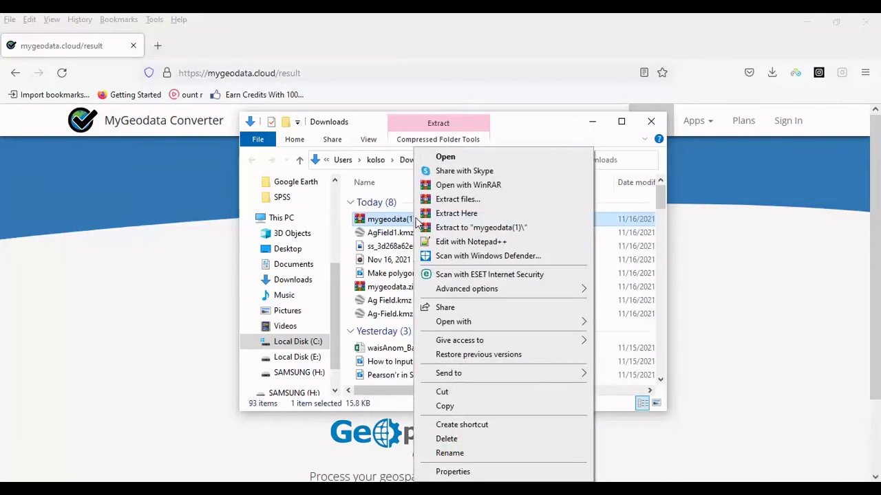
pyautogui.click(481, 229)
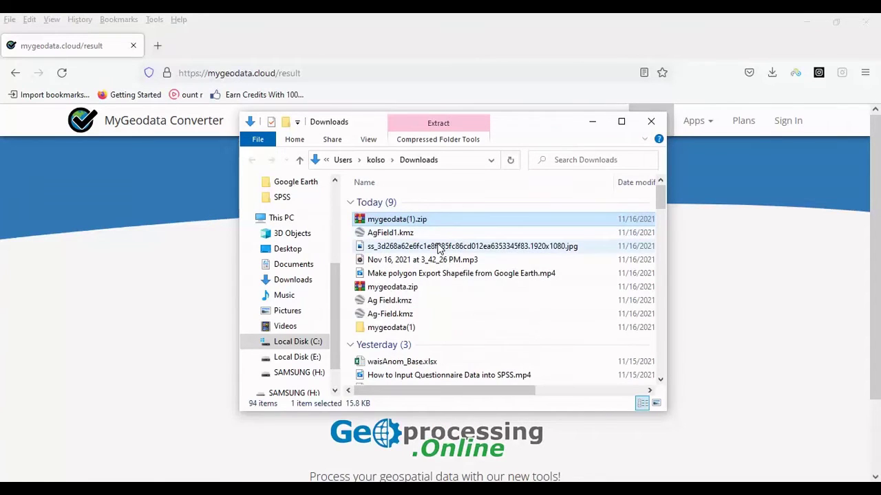
pyautogui.doubleClick(409, 330)
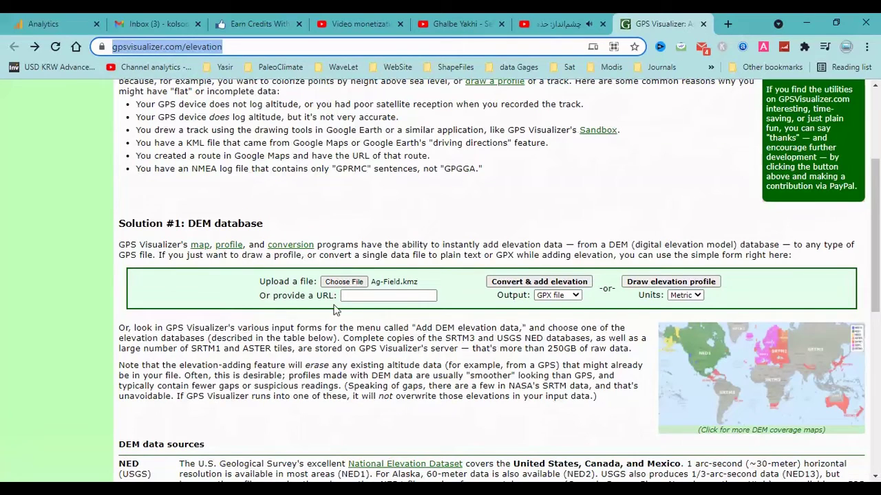
# Upload AgField1.kmz to GPS Visualizer and convert it to a GPX with DEM elevations.
pyautogui.click(347, 284)
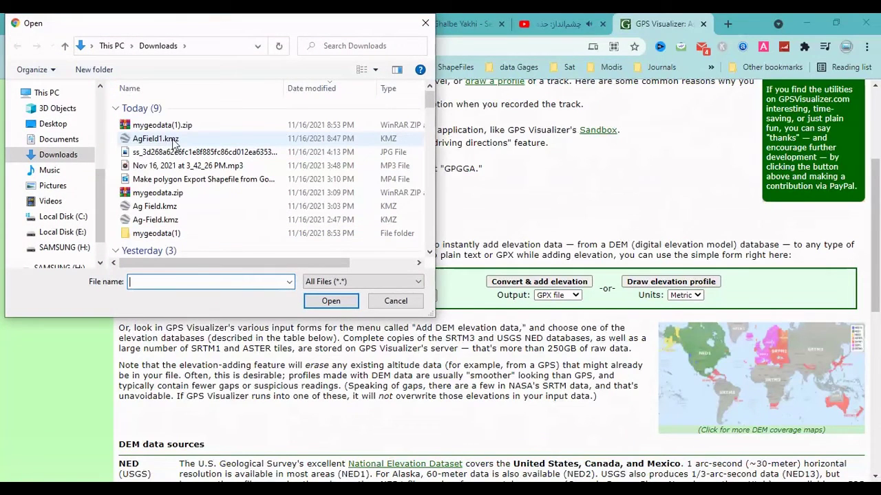
pyautogui.doubleClick(174, 139)
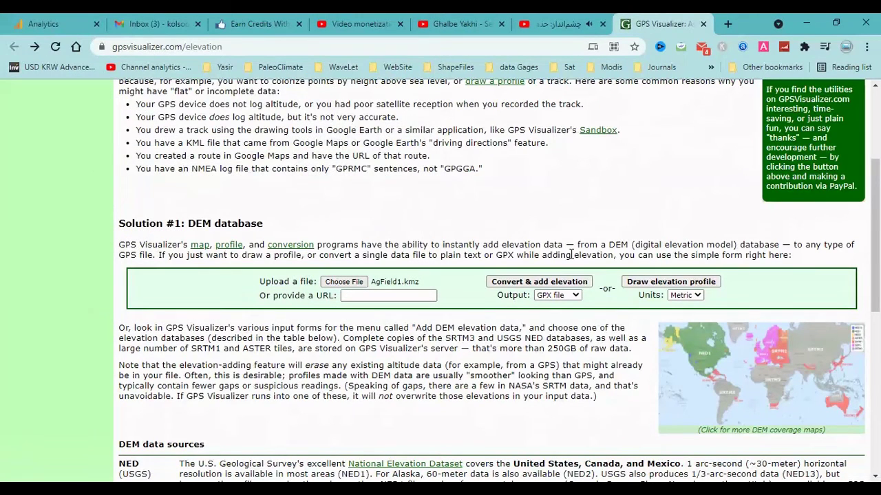
pyautogui.click(529, 288)
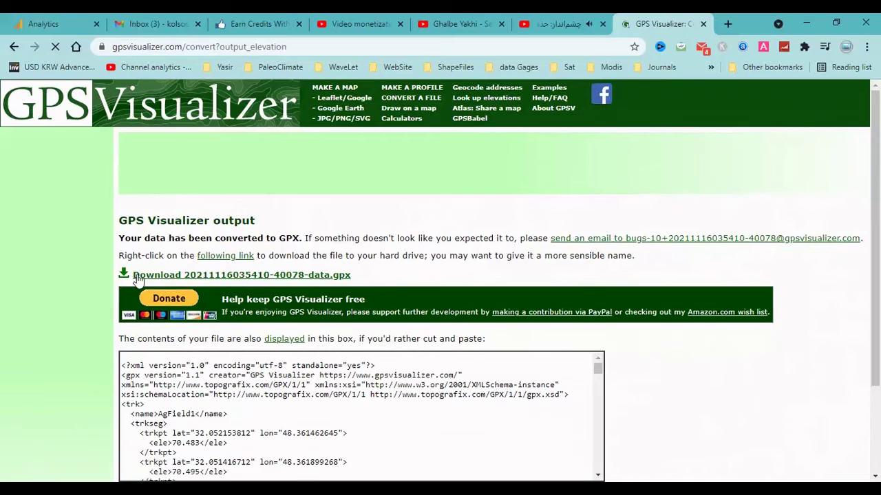
# Download the elevation .gpx file and reveal it in the Downloads folder in File Explorer.
pyautogui.click(275, 277)
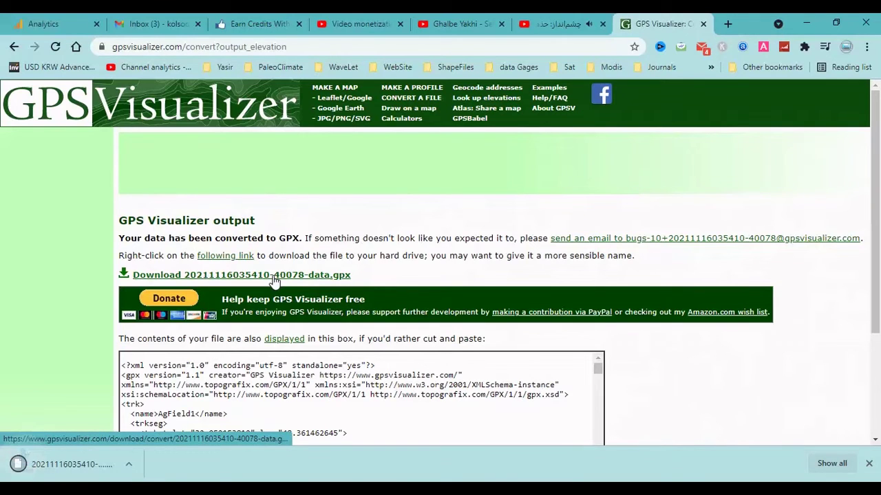
pyautogui.click(139, 472)
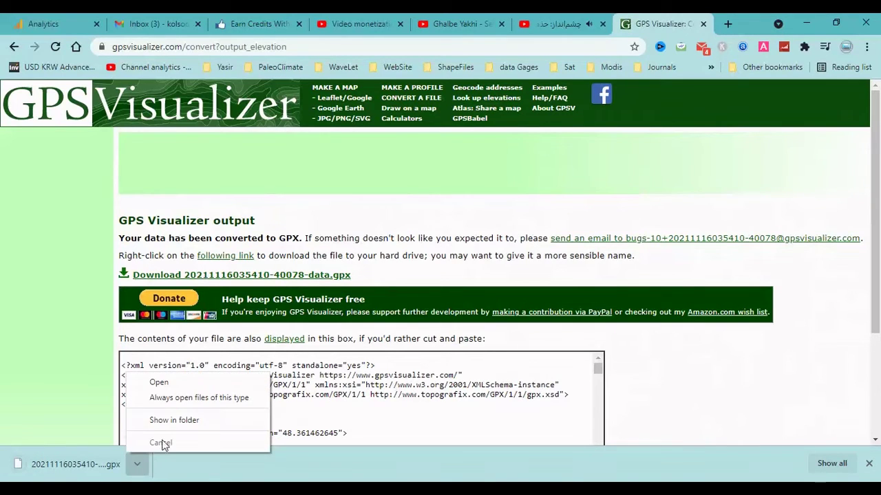
pyautogui.click(183, 415)
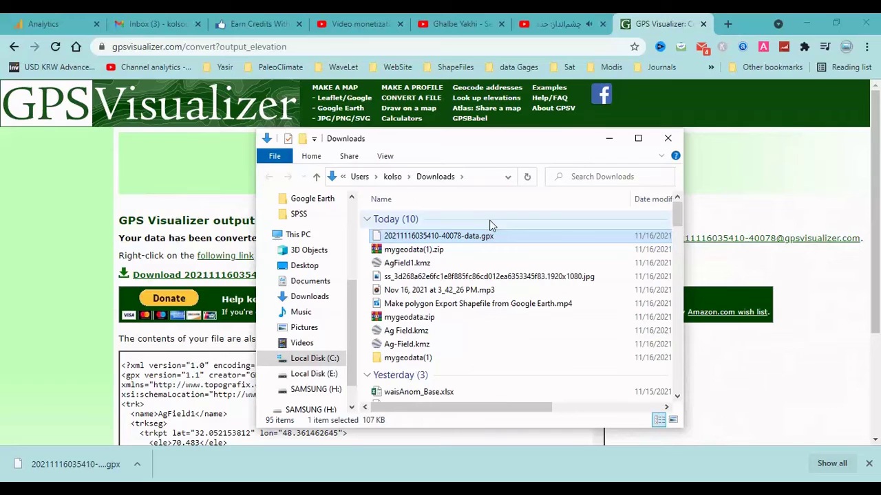